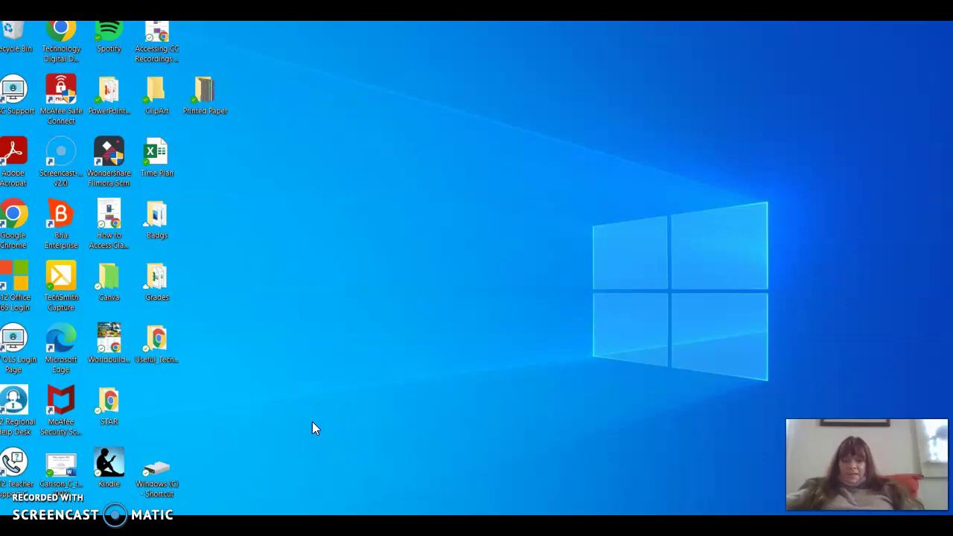
click(398, 381)
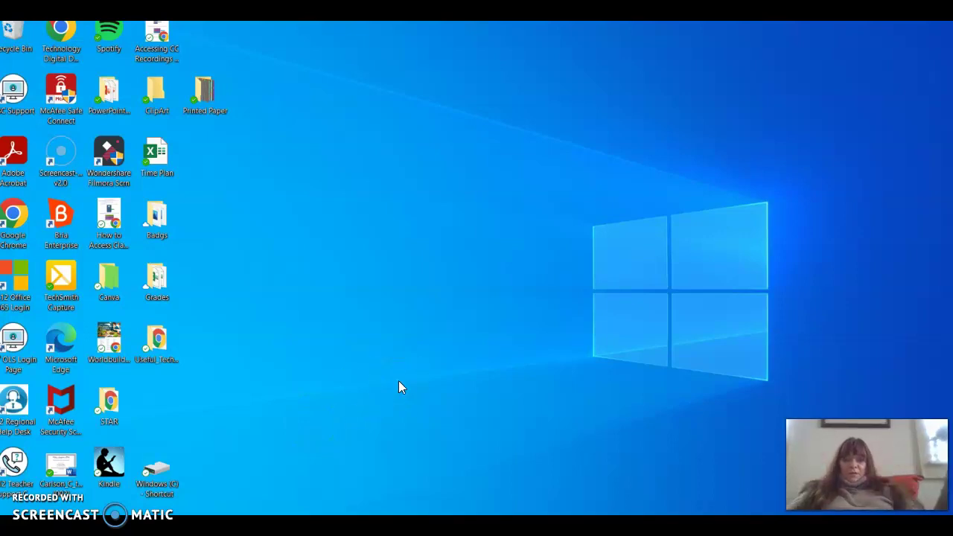
click(363, 342)
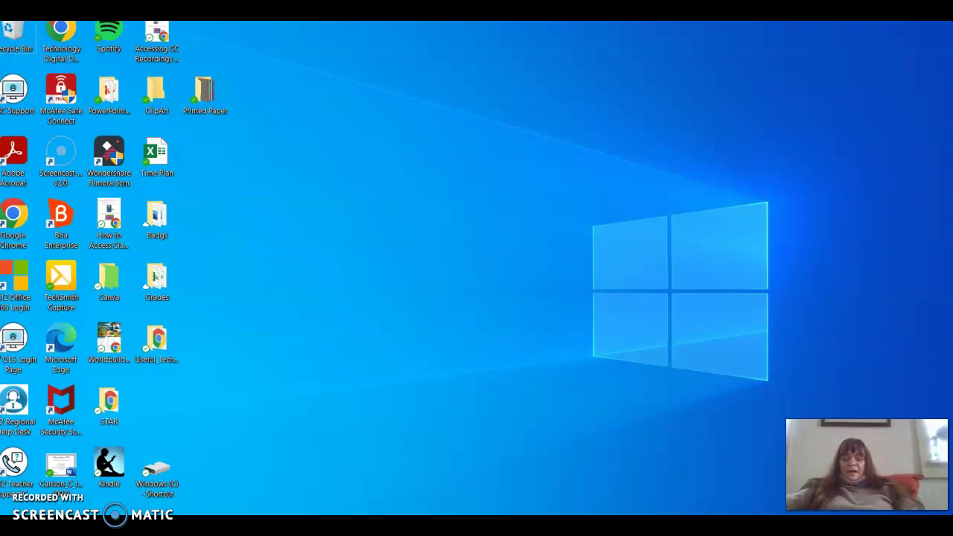
Step: Look up File Explorer in the Windows search, dismiss the search, and open a File Explorer window
key(super+s)
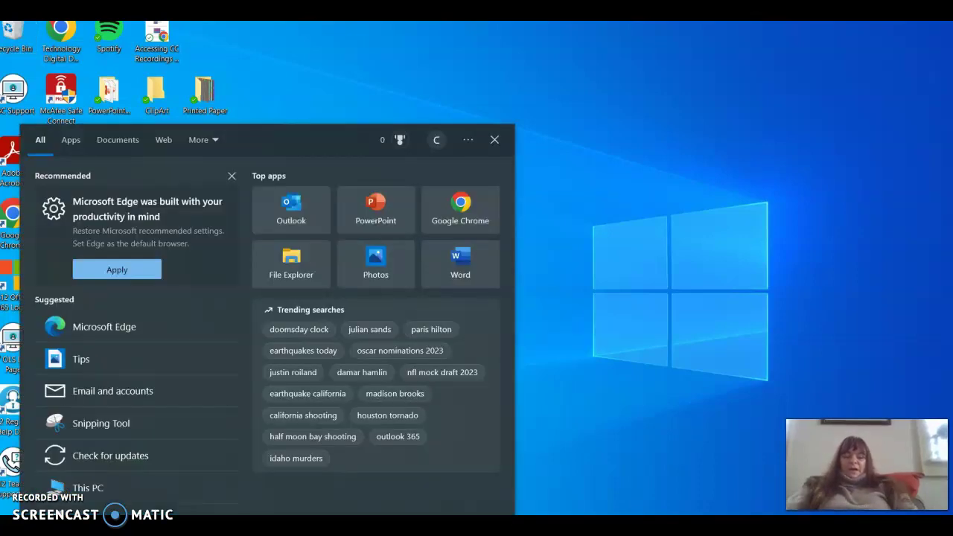
text(file explore)
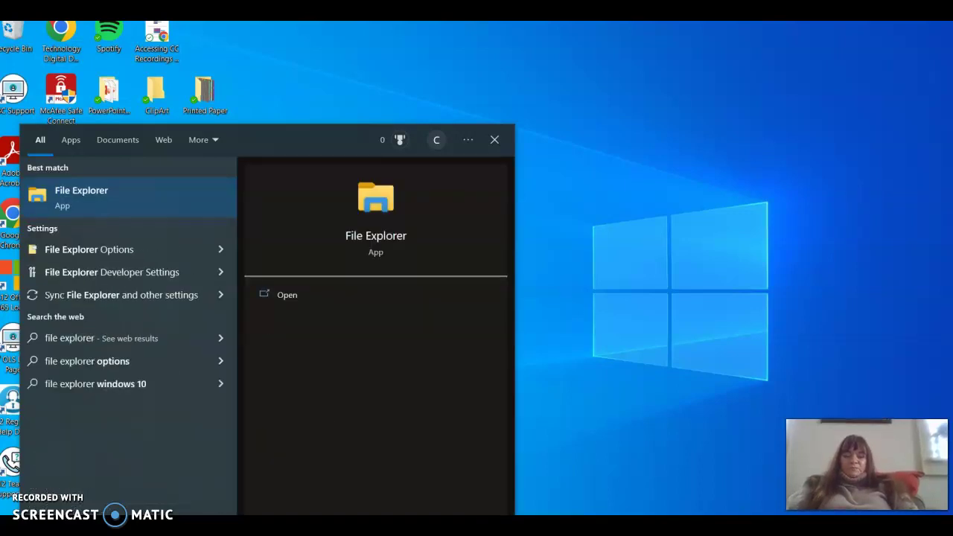
key(Escape)
click(222, 505)
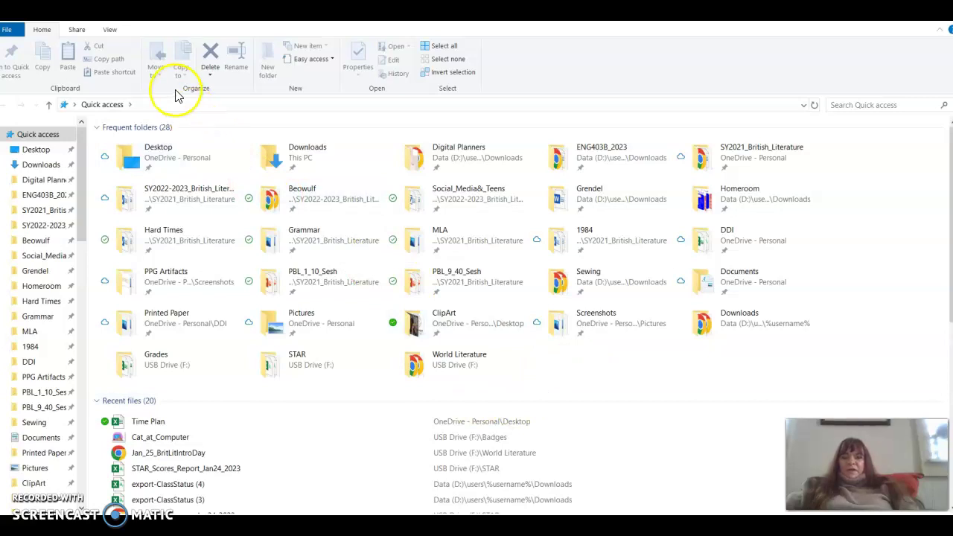
Step: Try the Large icons layout for the Quick access folders and files, and switch the layout to List
click(110, 31)
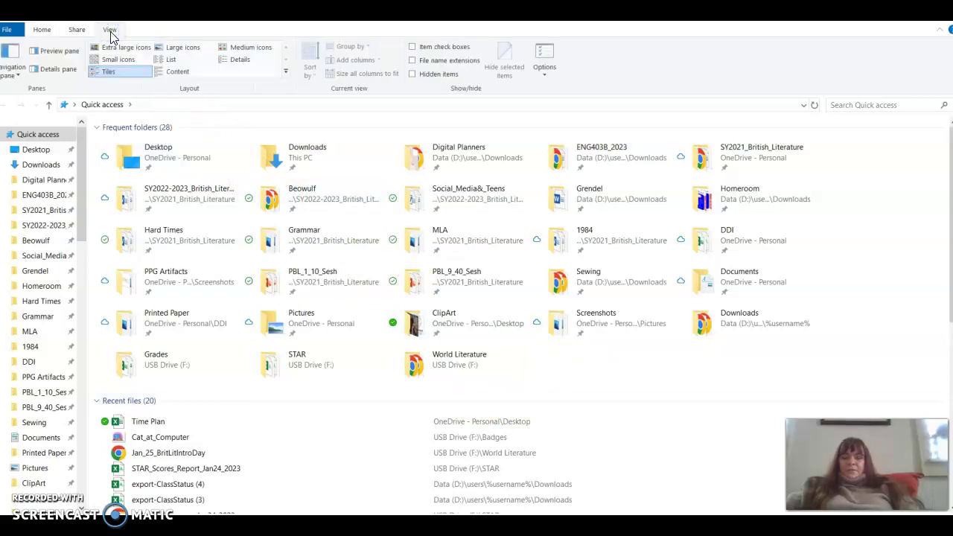
click(159, 48)
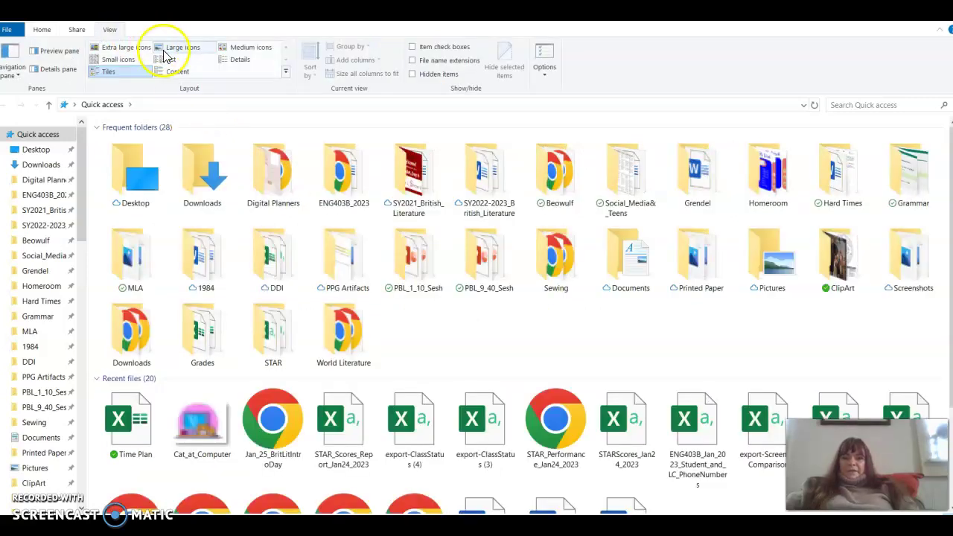
click(170, 59)
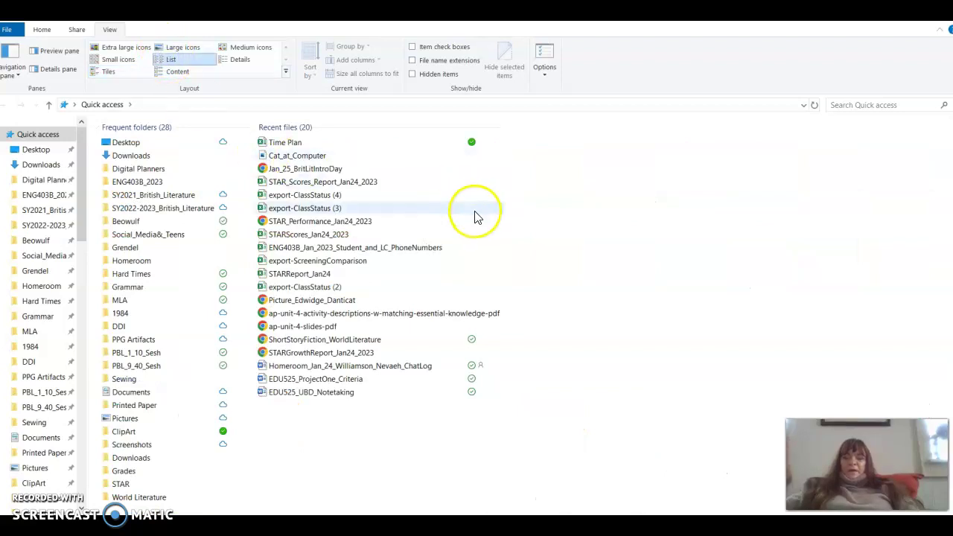
click(593, 256)
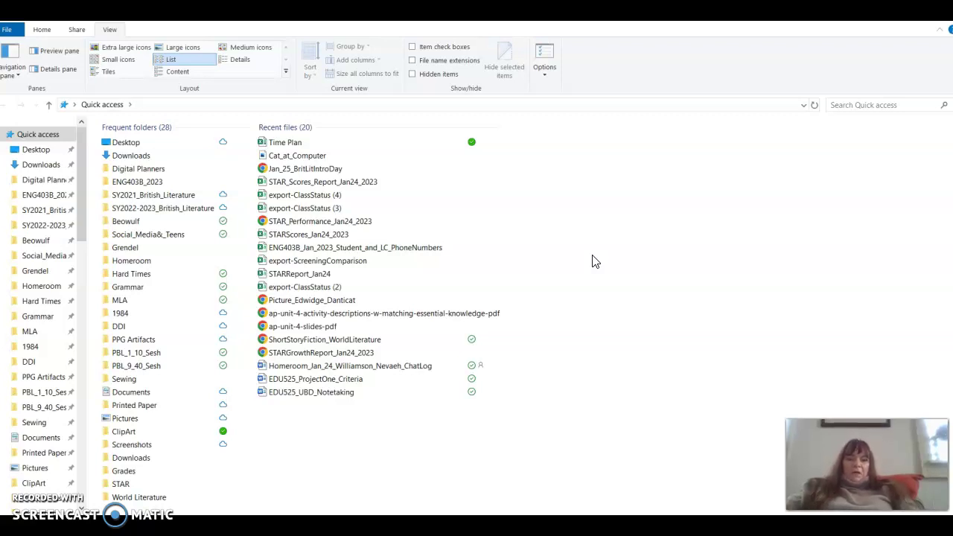
click(562, 239)
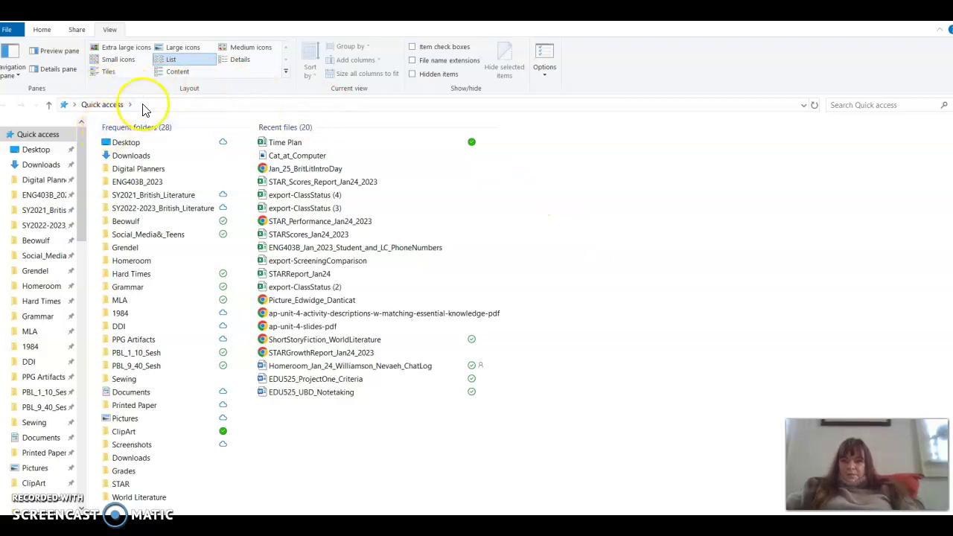
Step: Close the File Explorer window, reopen it on Quick access, and close it again
click(41, 30)
click(13, 33)
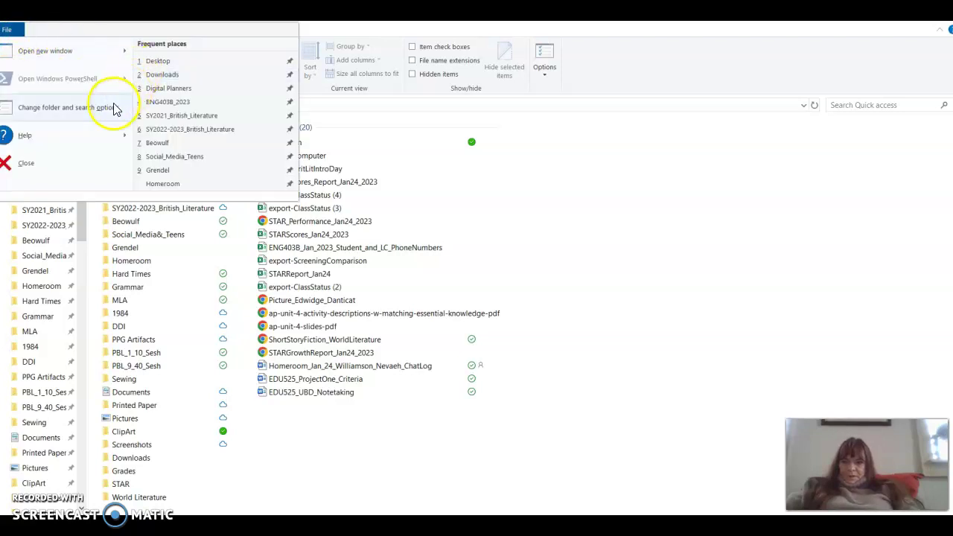
click(23, 163)
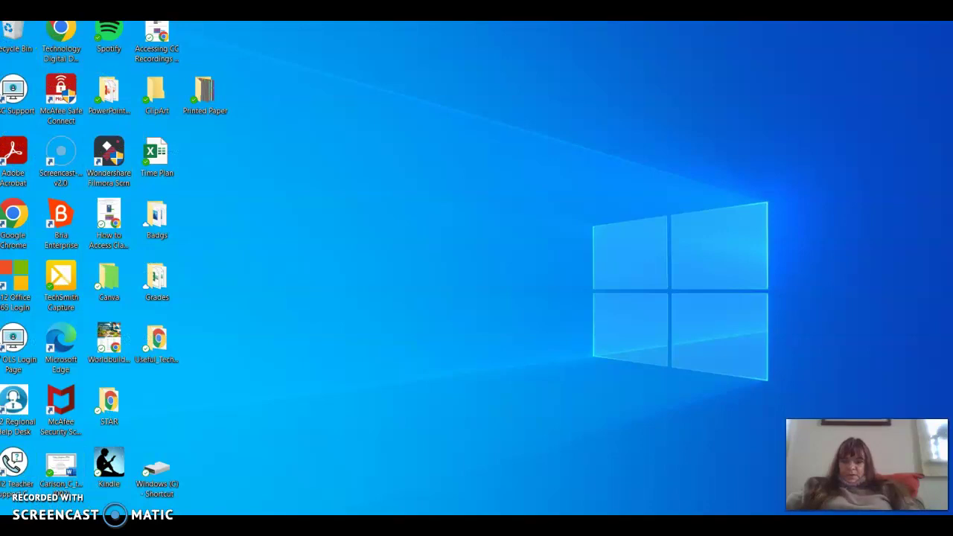
key(super+e)
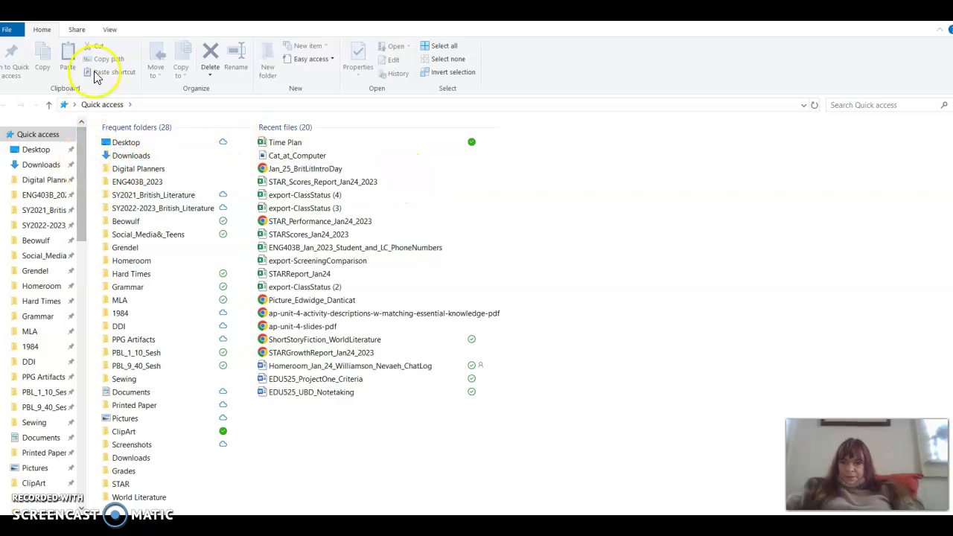
click(7, 31)
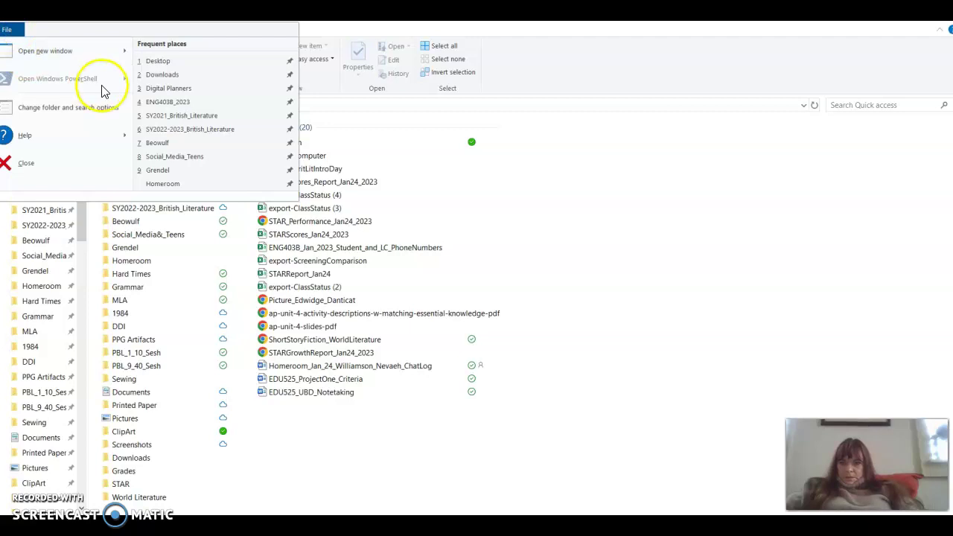
click(26, 164)
Step: Open File Explorer at the Desktop folder and create a new folder there named "British Literature 2023"
double_click(157, 476)
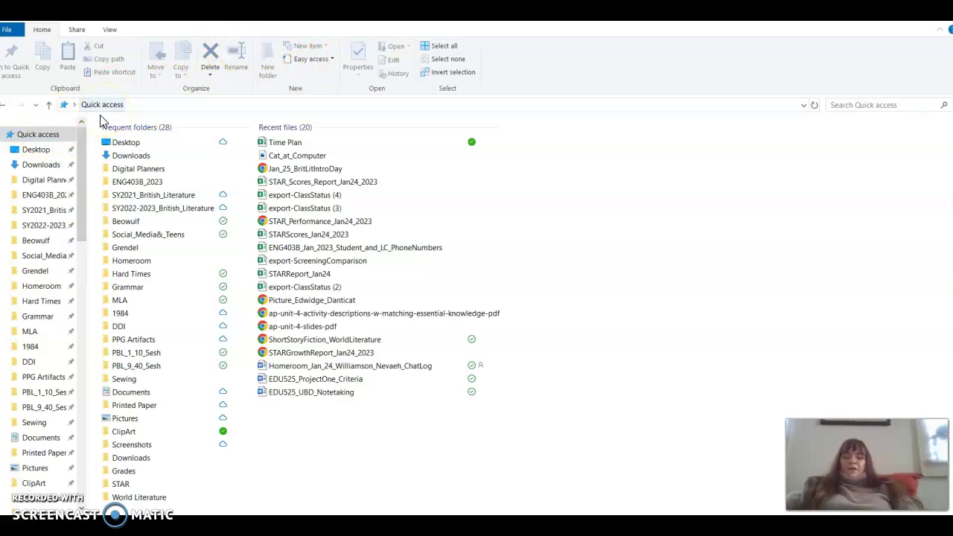
click(40, 156)
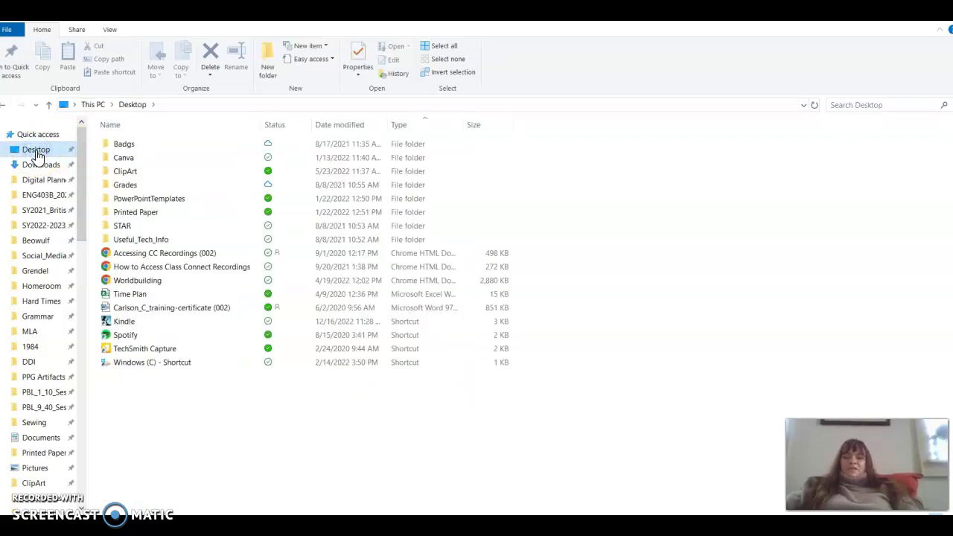
click(267, 59)
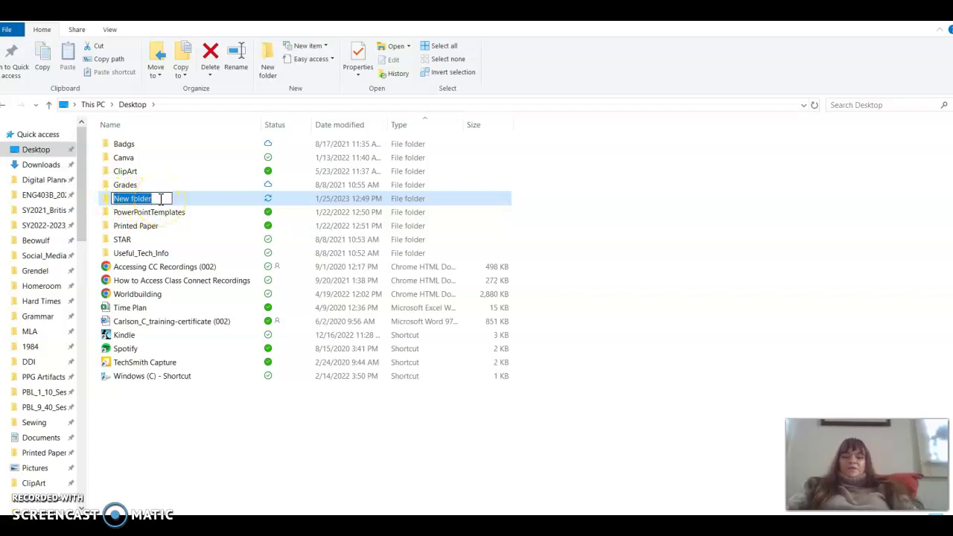
text(British)
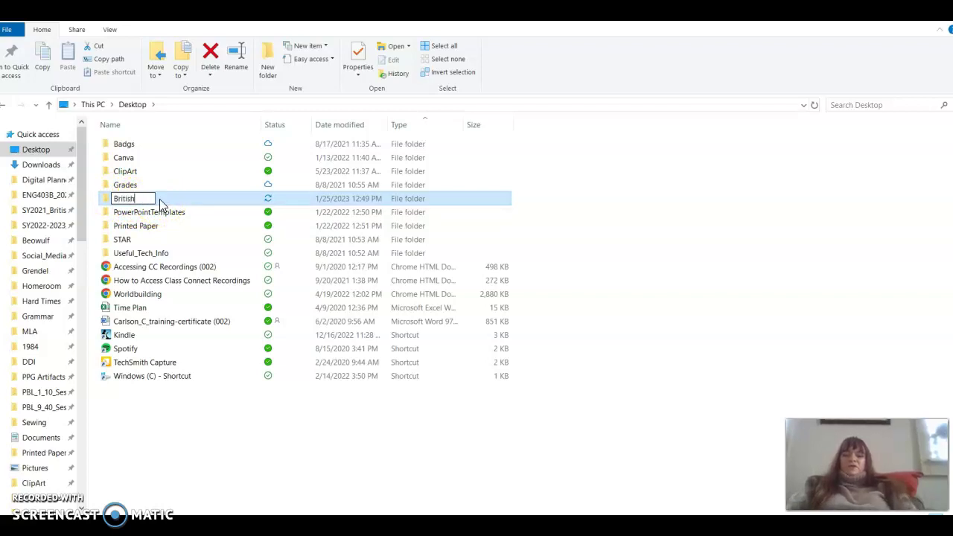
text( Literatu)
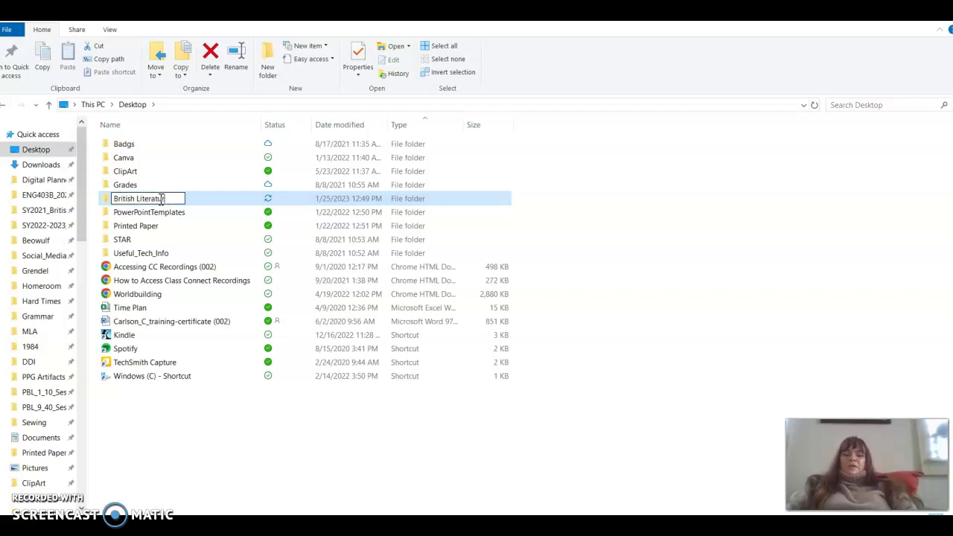
text(re 2023)
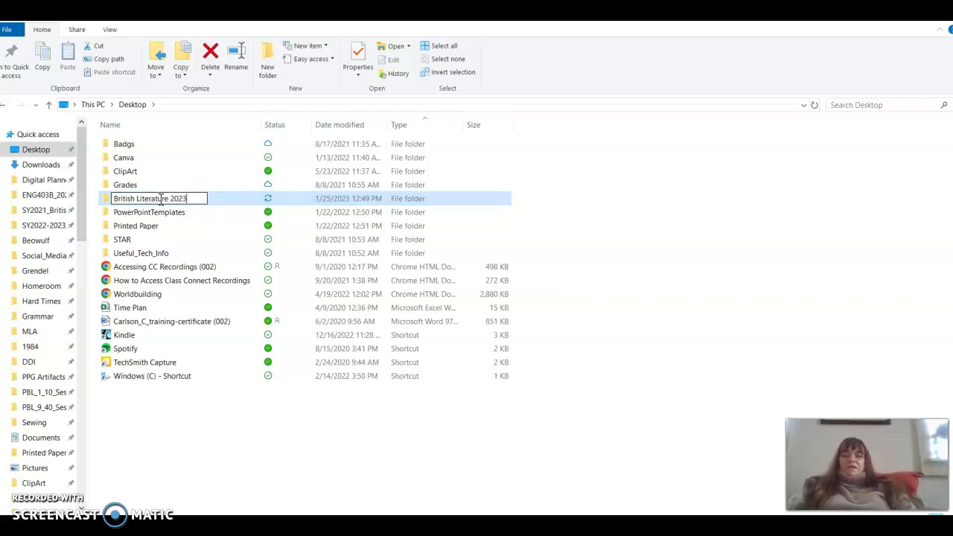
click(207, 198)
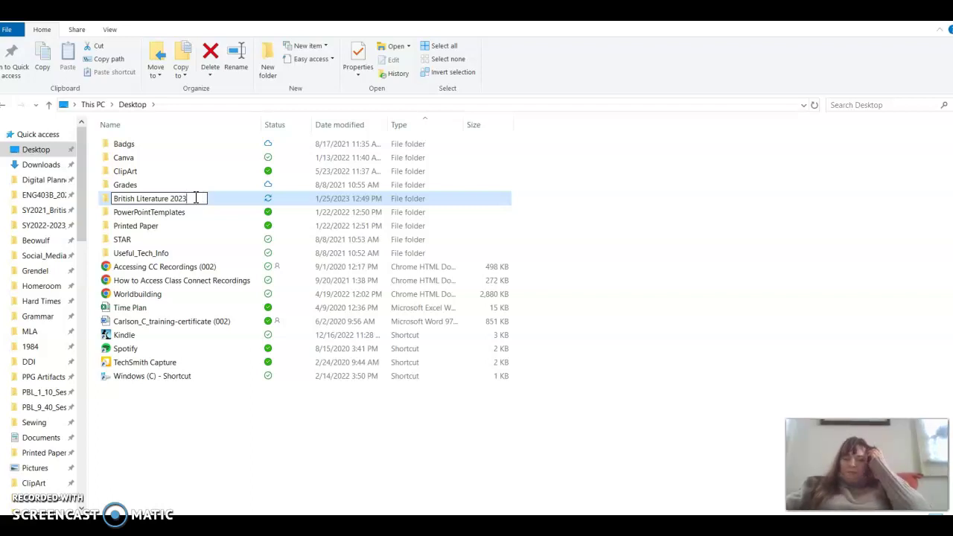
click(197, 198)
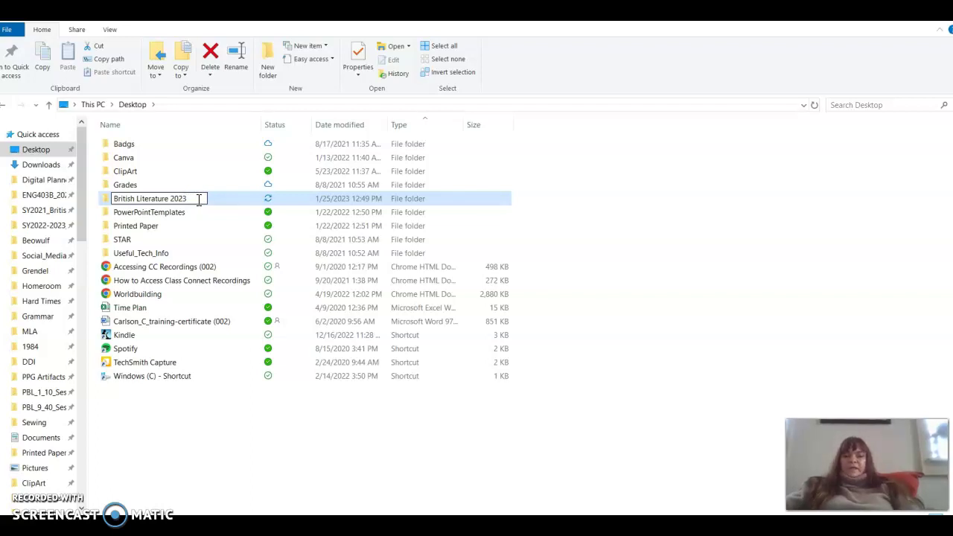
key(Return)
click(211, 216)
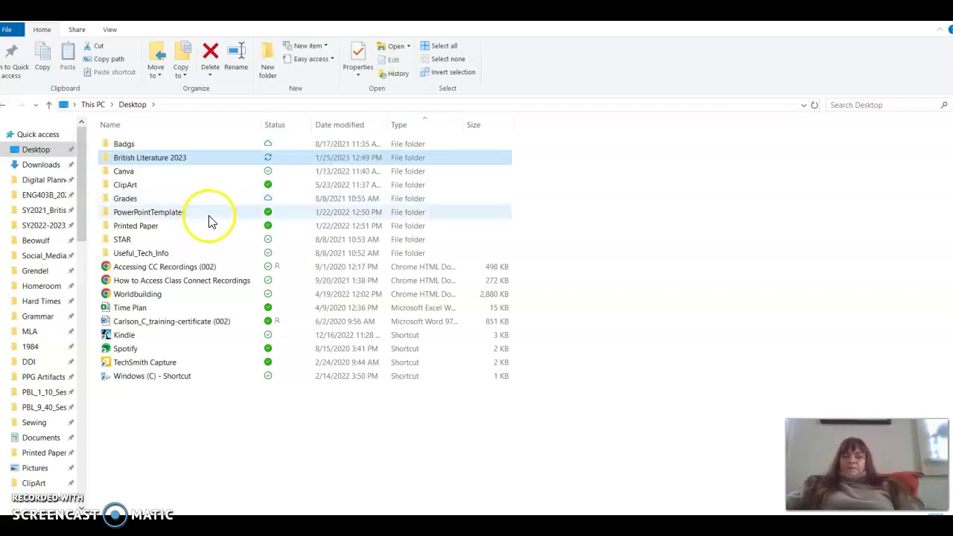
click(181, 159)
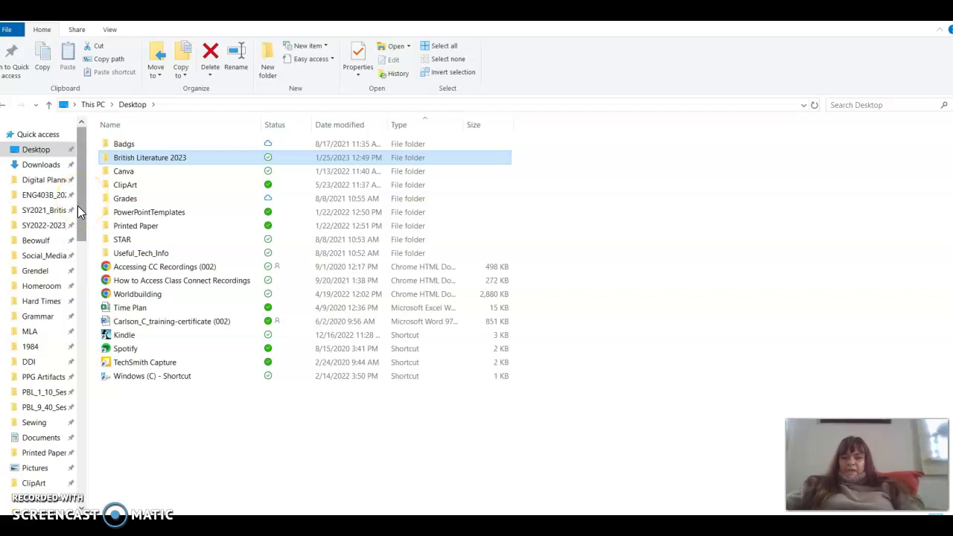
Step: Reload the Desktop folder's contents and reverse the sort order of the items by Type
click(78, 197)
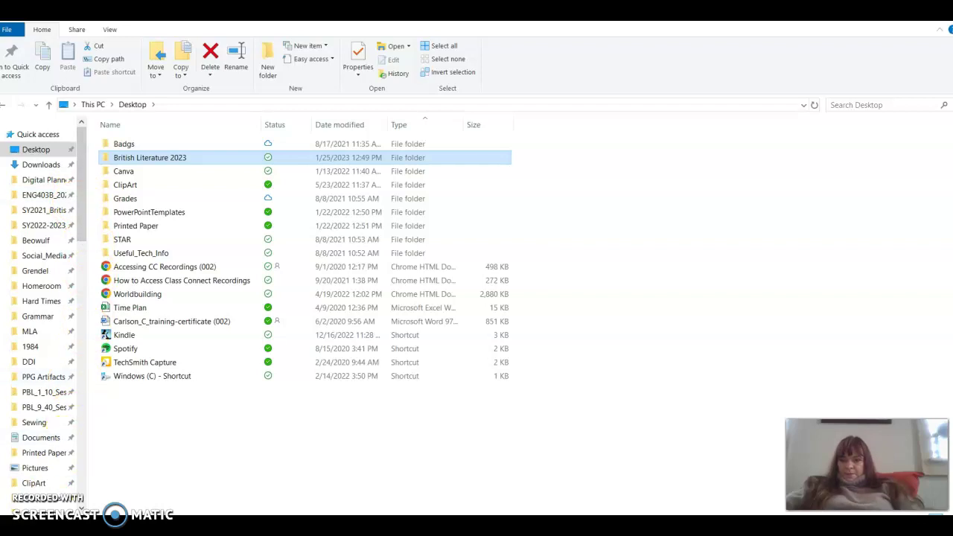
click(37, 152)
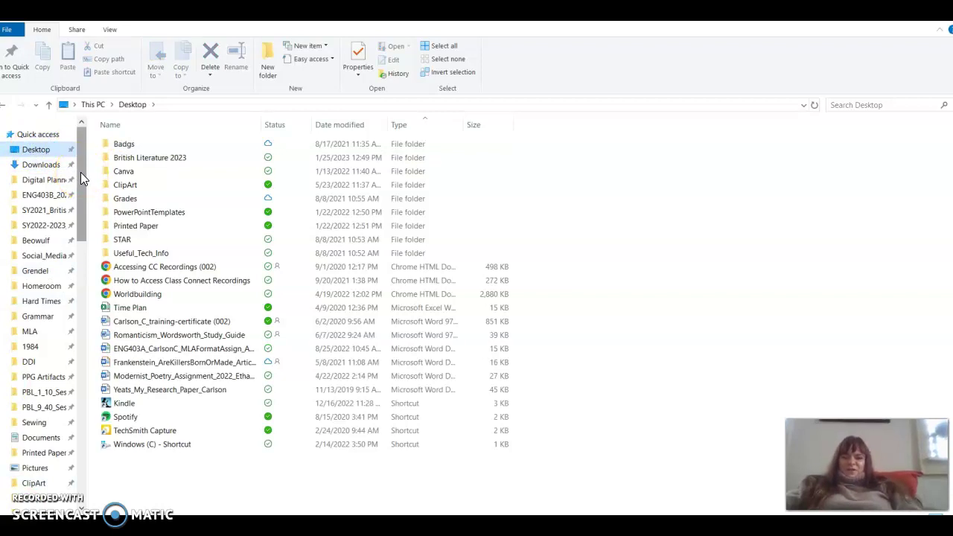
click(269, 506)
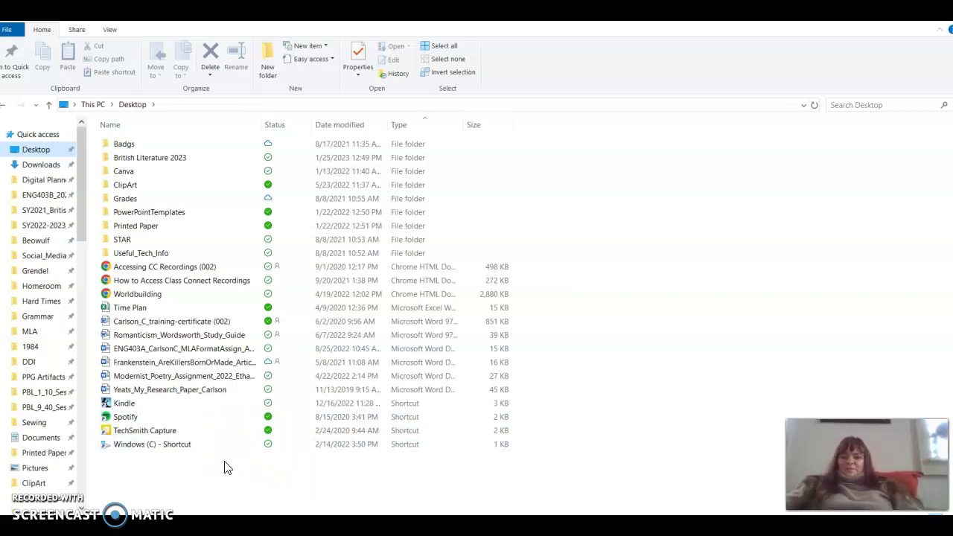
click(399, 125)
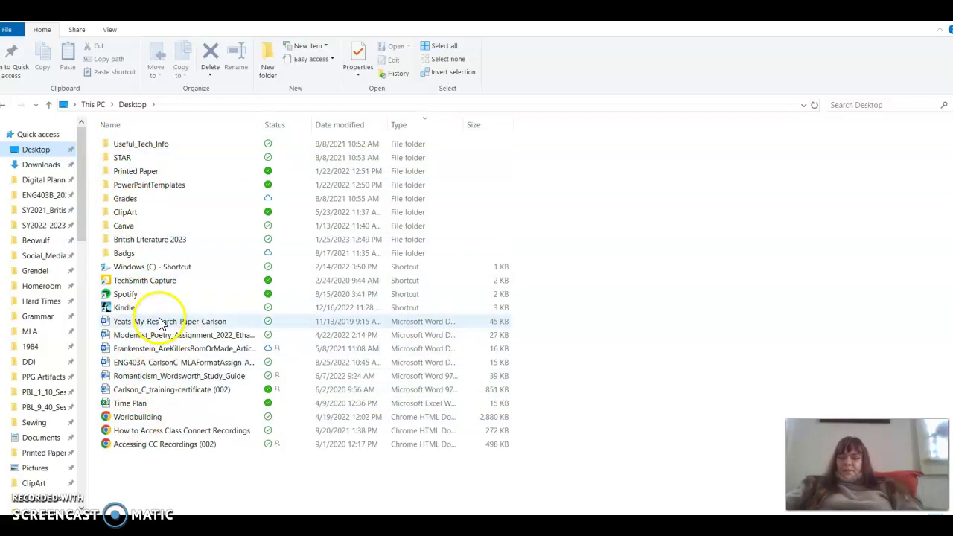
Step: Move the six consecutive Microsoft Word documents on the Desktop into the British Literature 2023 folder
mouse_move(156, 324)
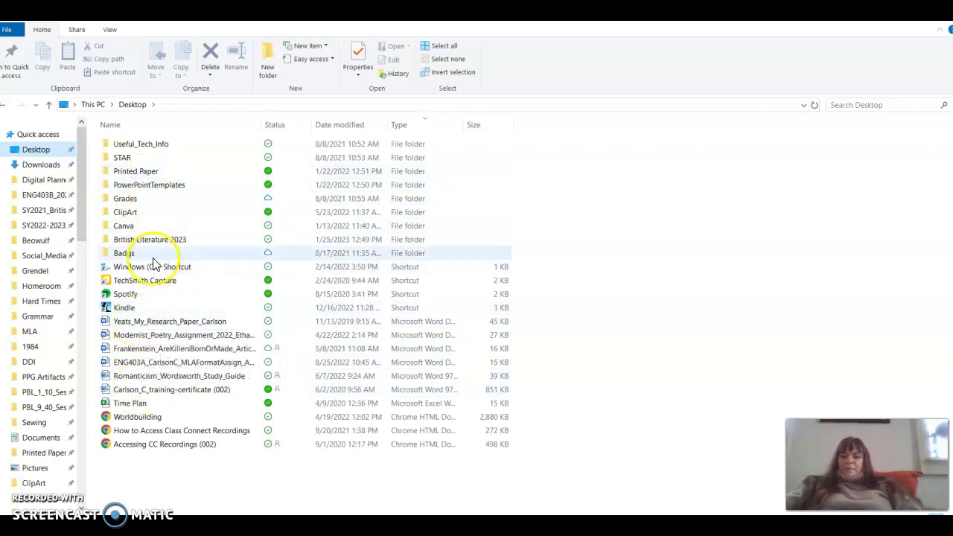
click(152, 324)
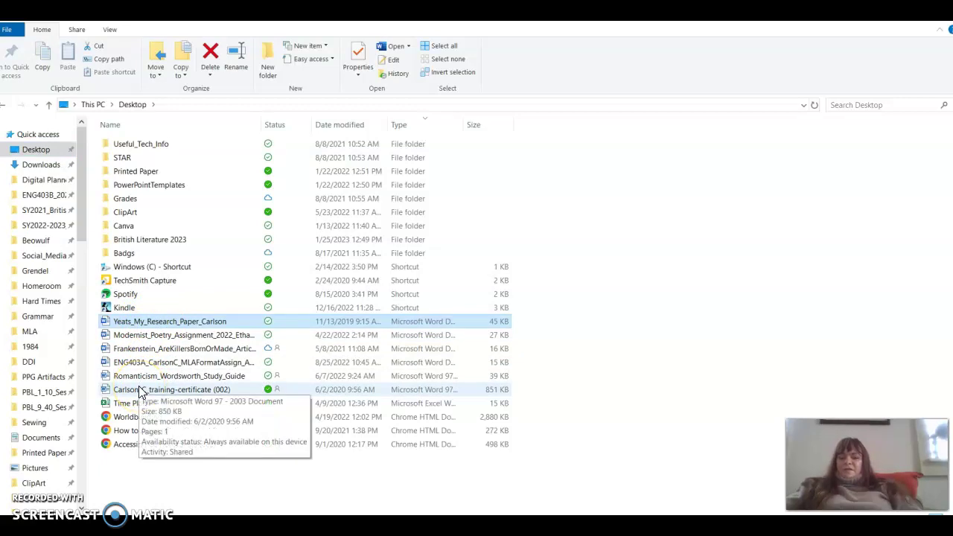
shift+click(139, 393)
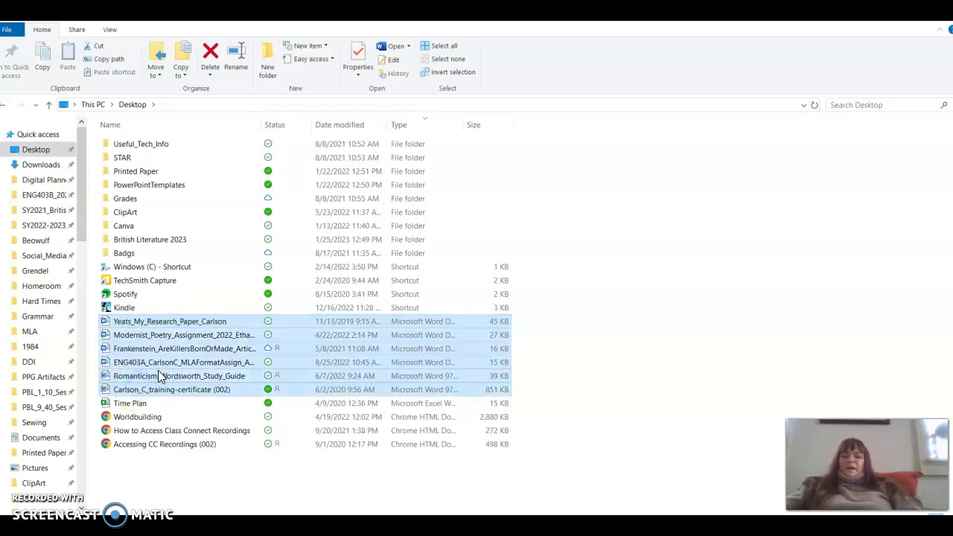
drag(158, 373, 151, 244)
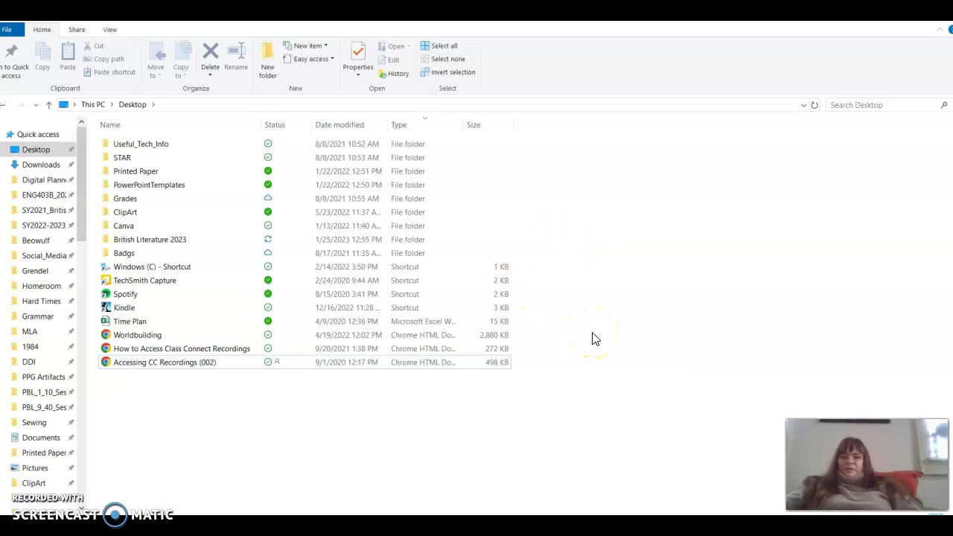
mouse_move(160, 247)
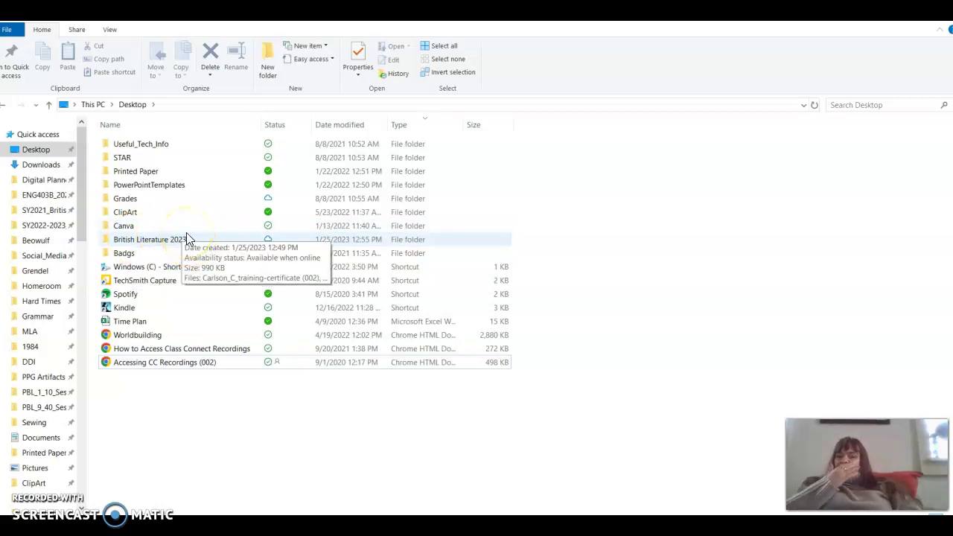
mouse_move(183, 230)
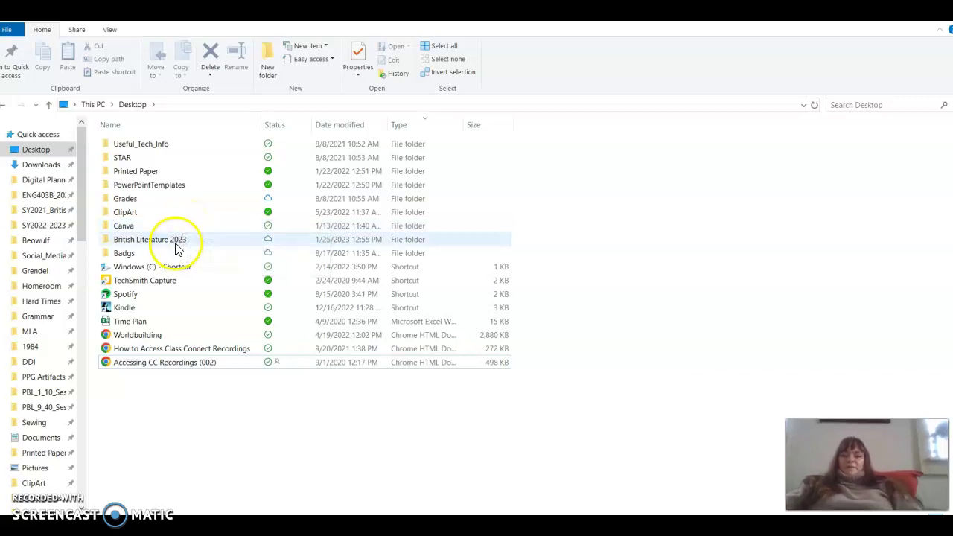
click(259, 446)
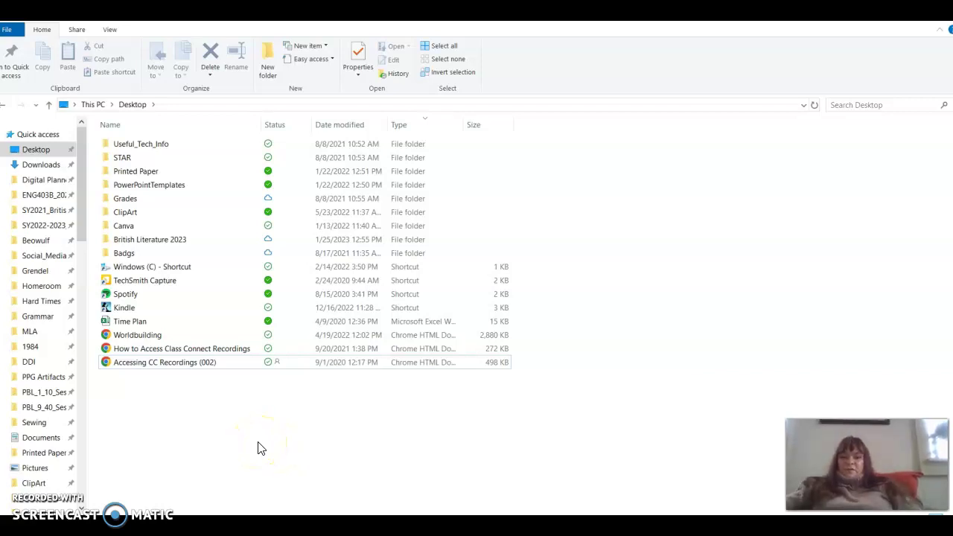